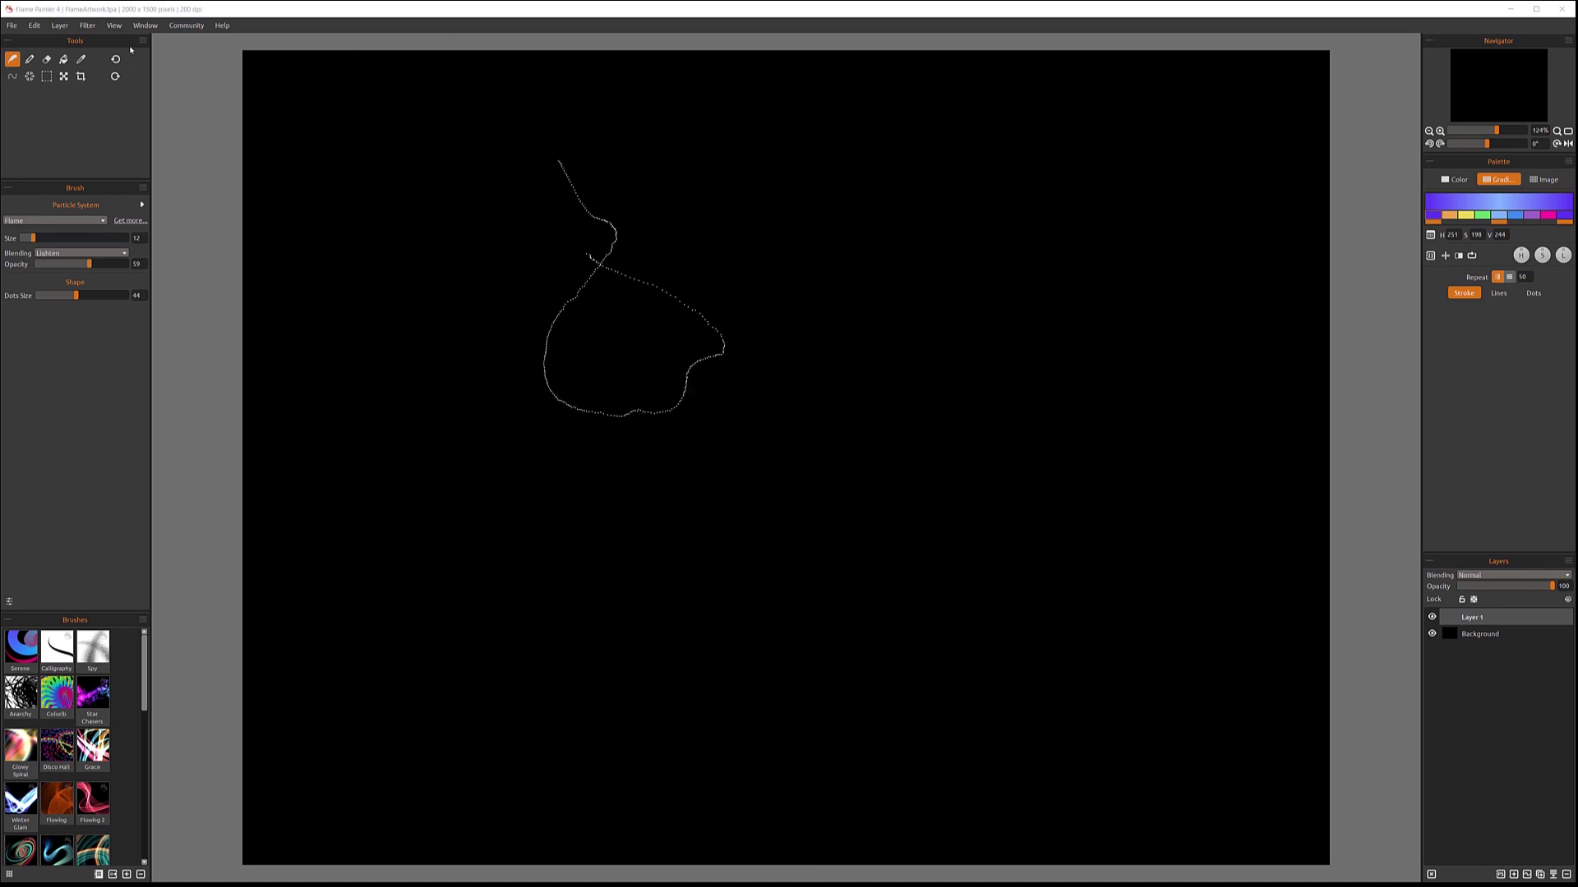
# Start a new artwork from the File menu, dismiss the New Artwork dialog, and reopen File
pyautogui.click(14, 25)
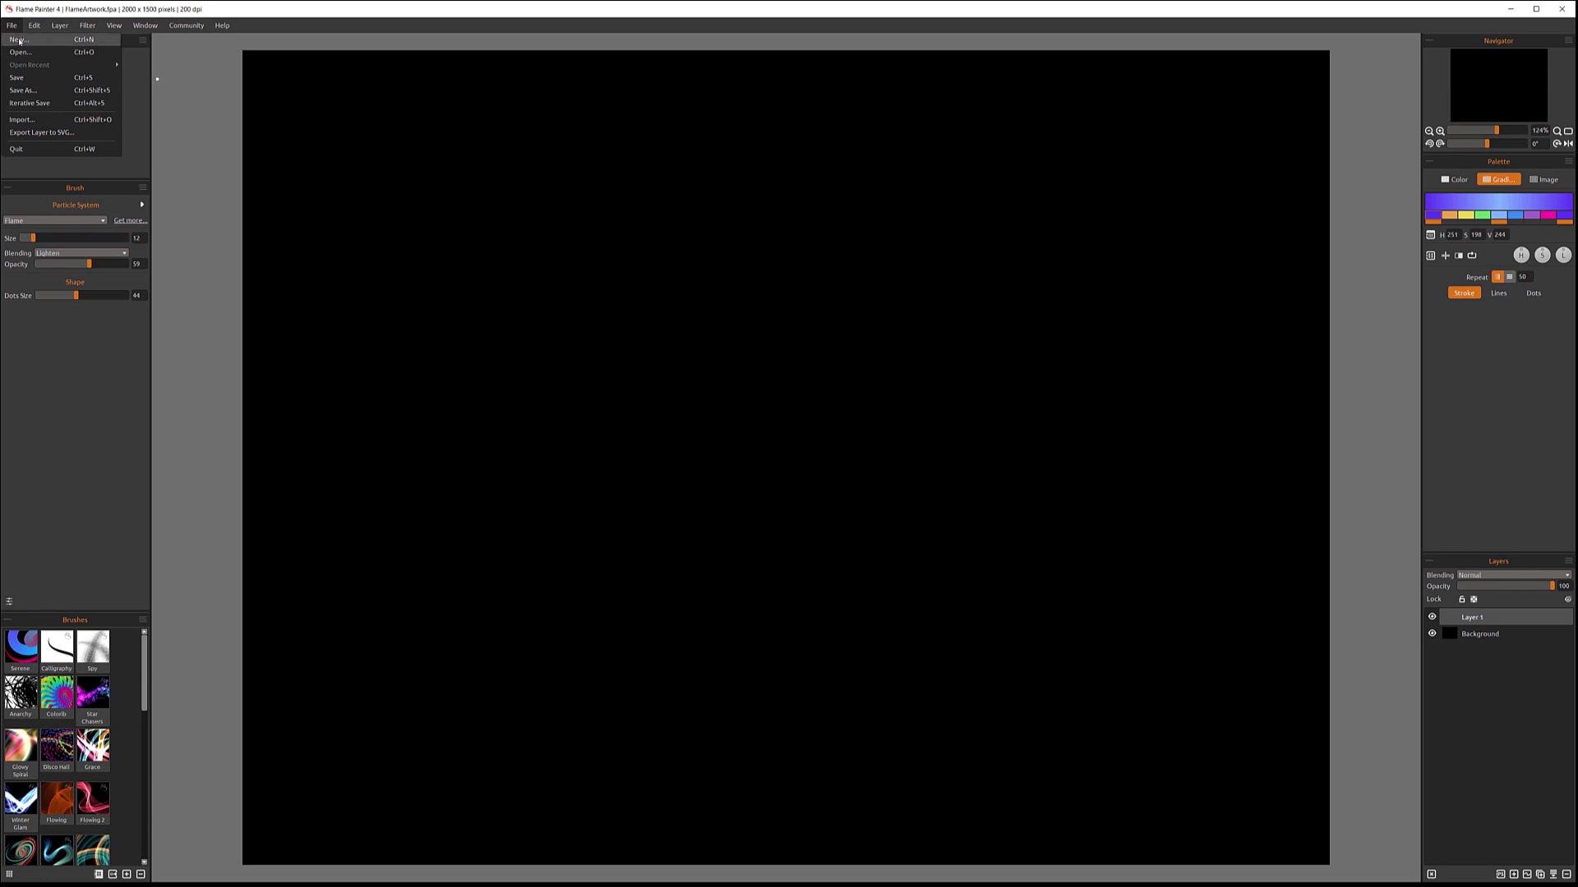
pyautogui.click(18, 40)
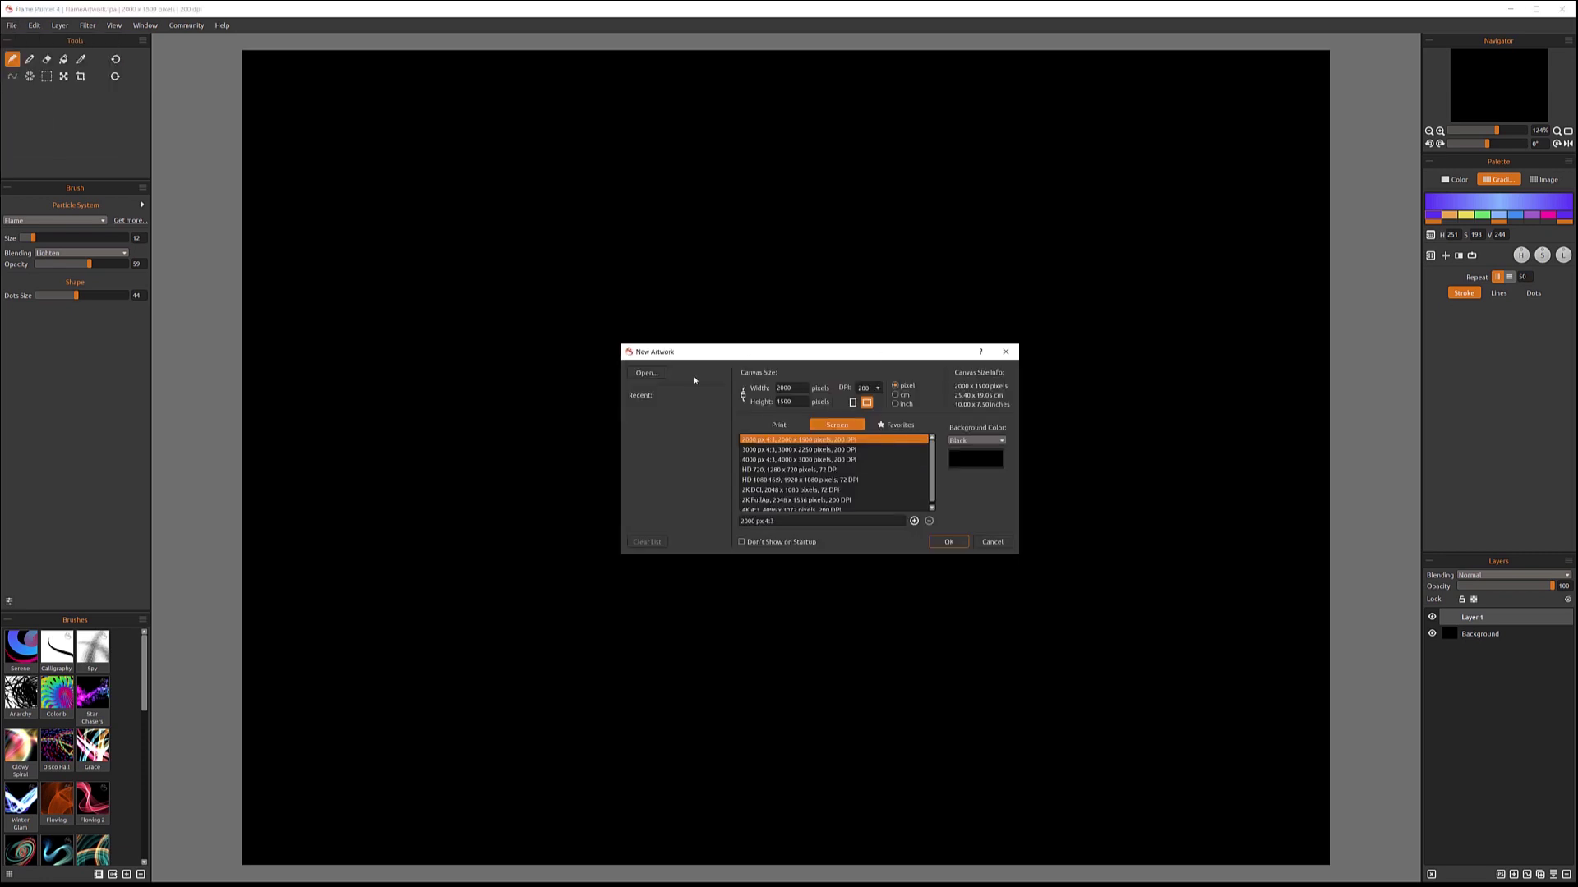
pyautogui.click(1004, 352)
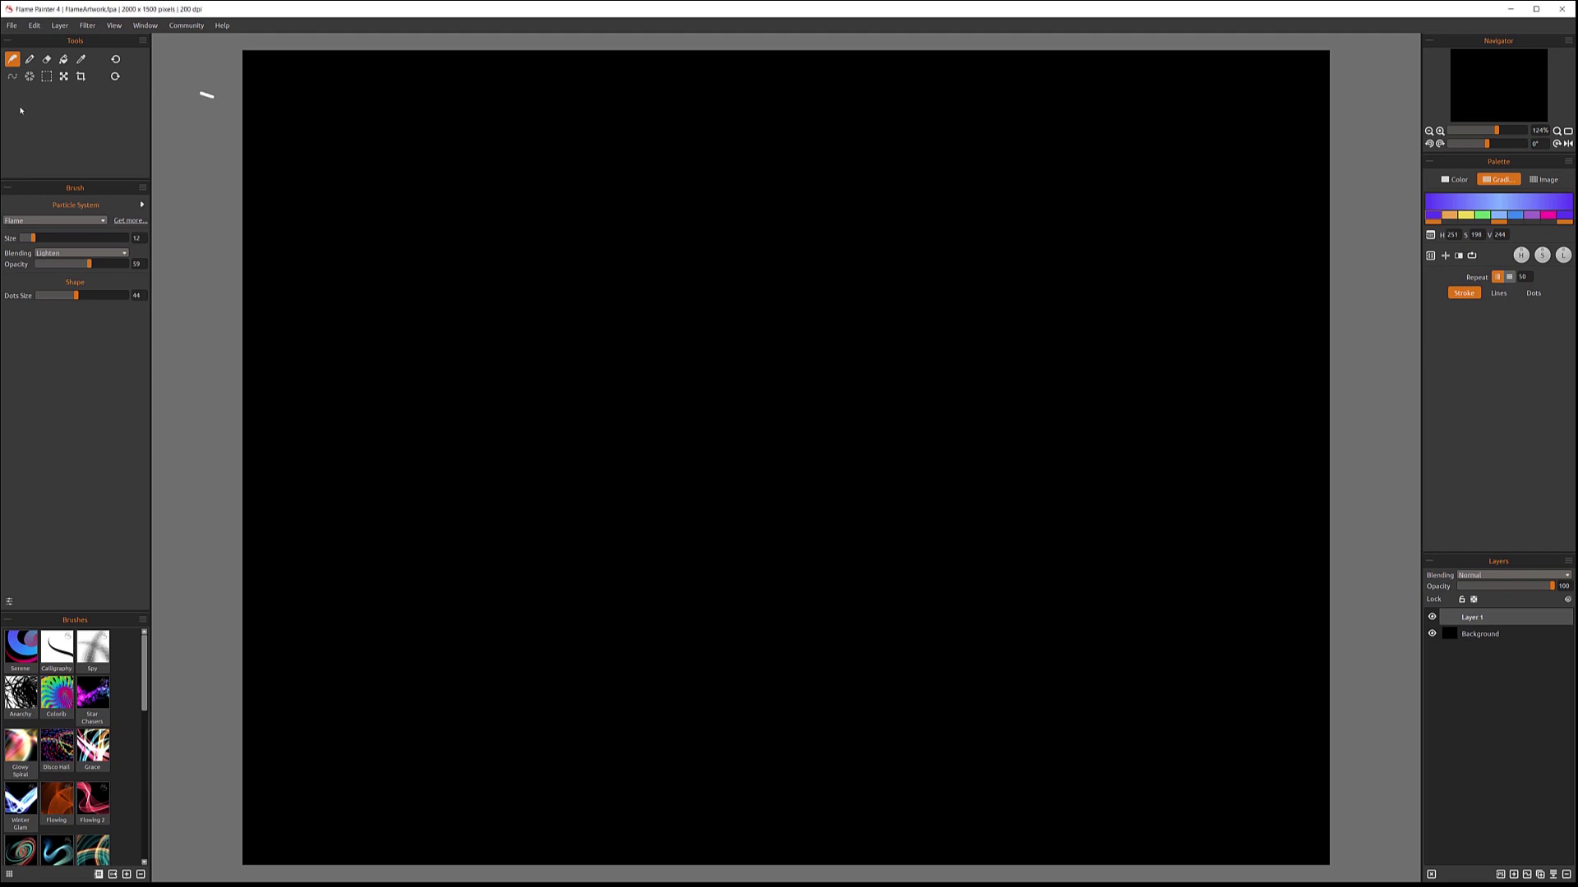
pyautogui.click(13, 26)
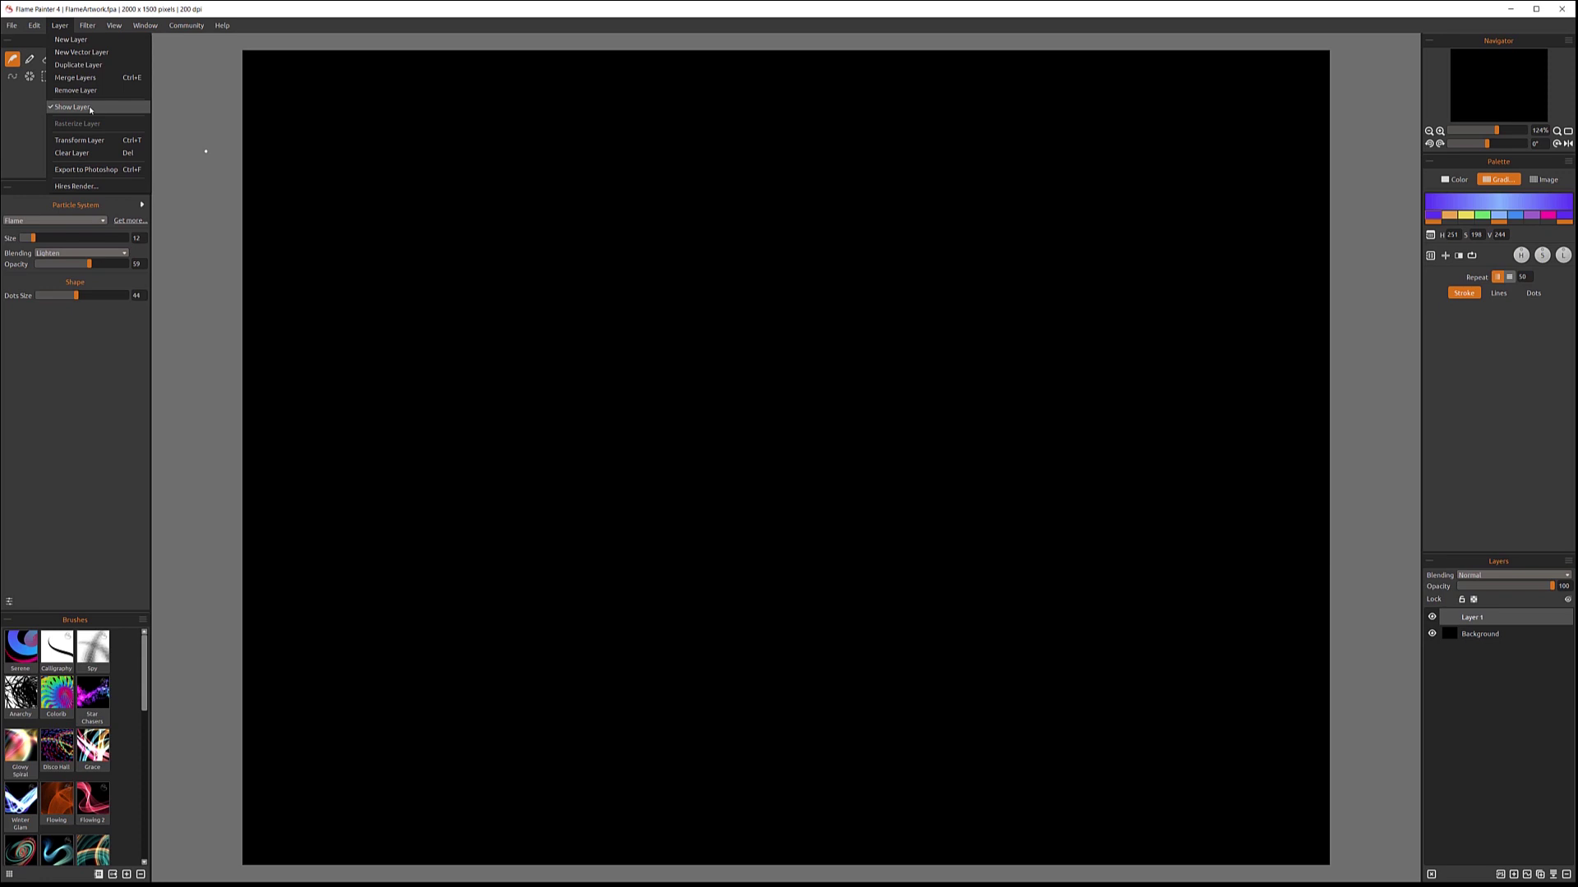
# Toggle the current layer's visibility off and back on, then reopen the Layer menu
pyautogui.click(89, 107)
pyautogui.click(59, 25)
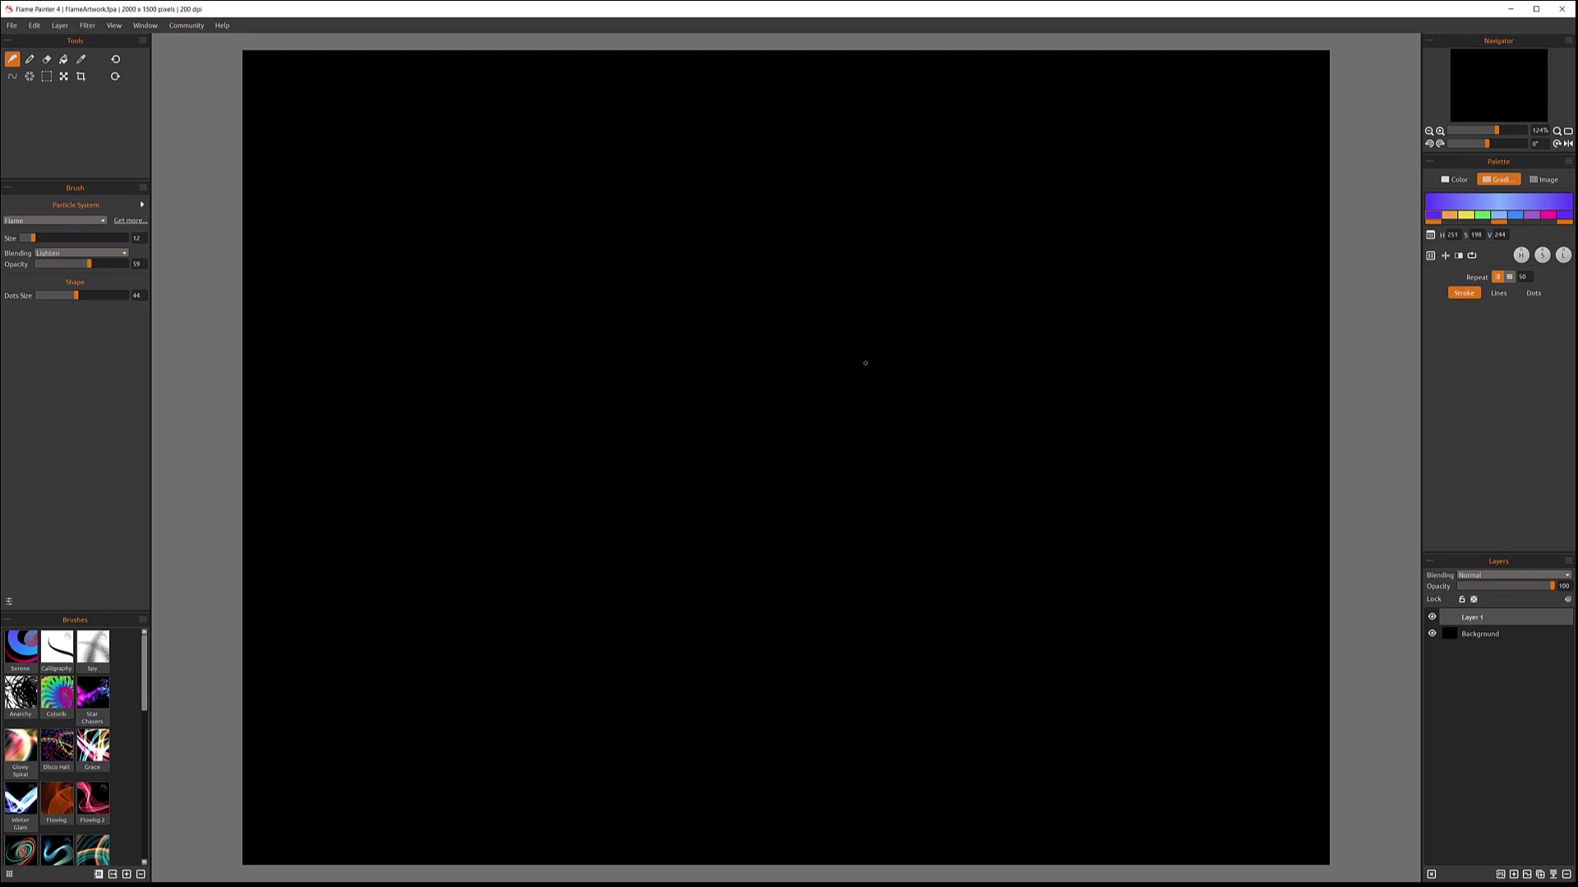
pyautogui.click(60, 26)
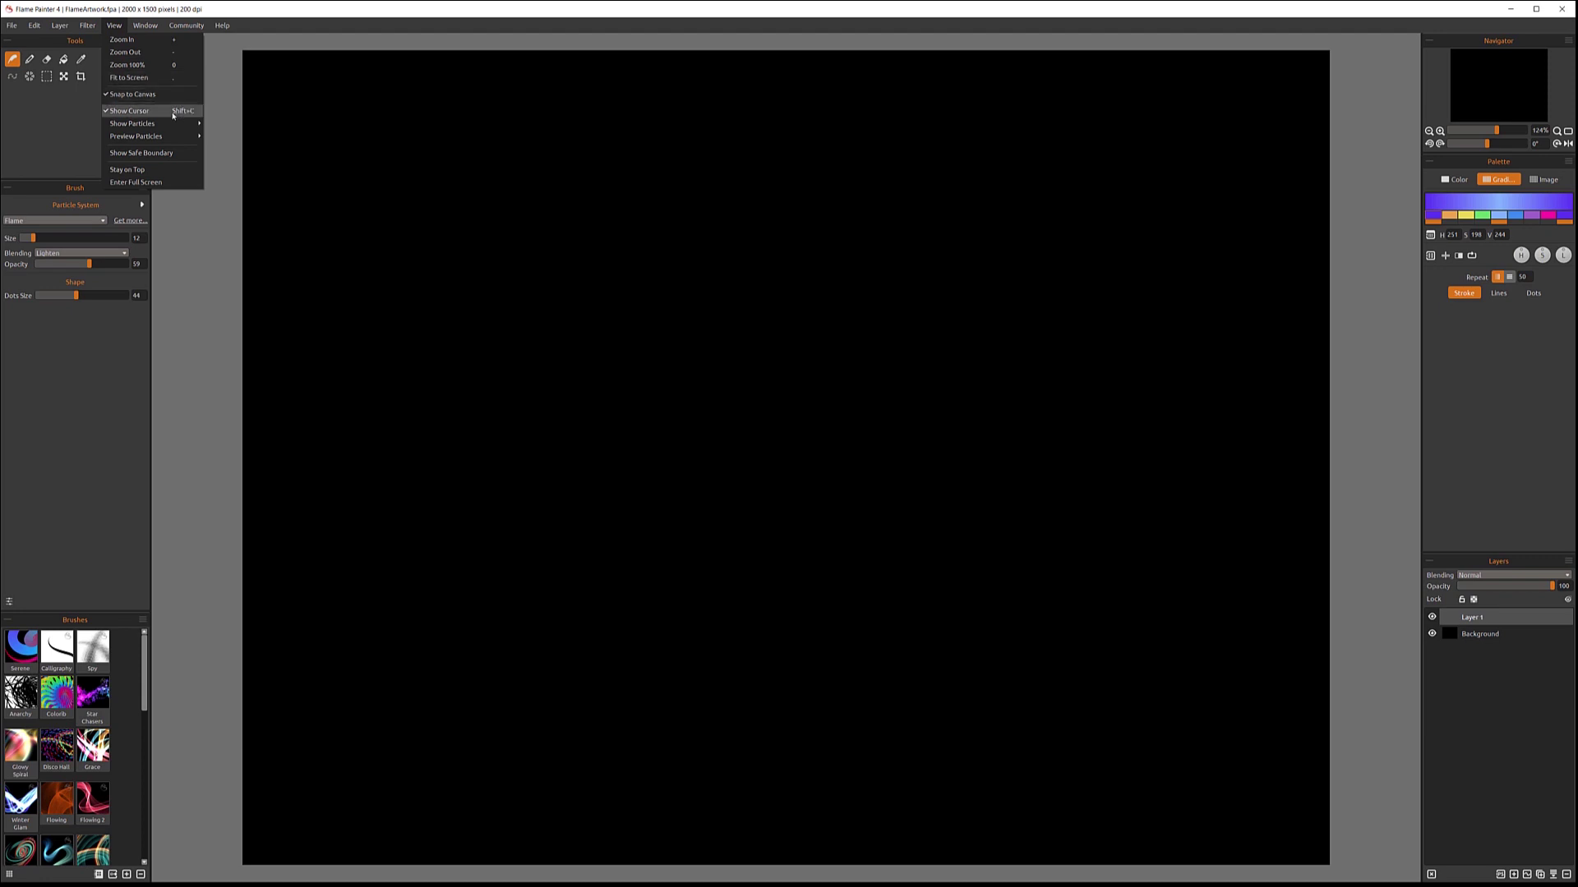
pyautogui.moveTo(144, 26)
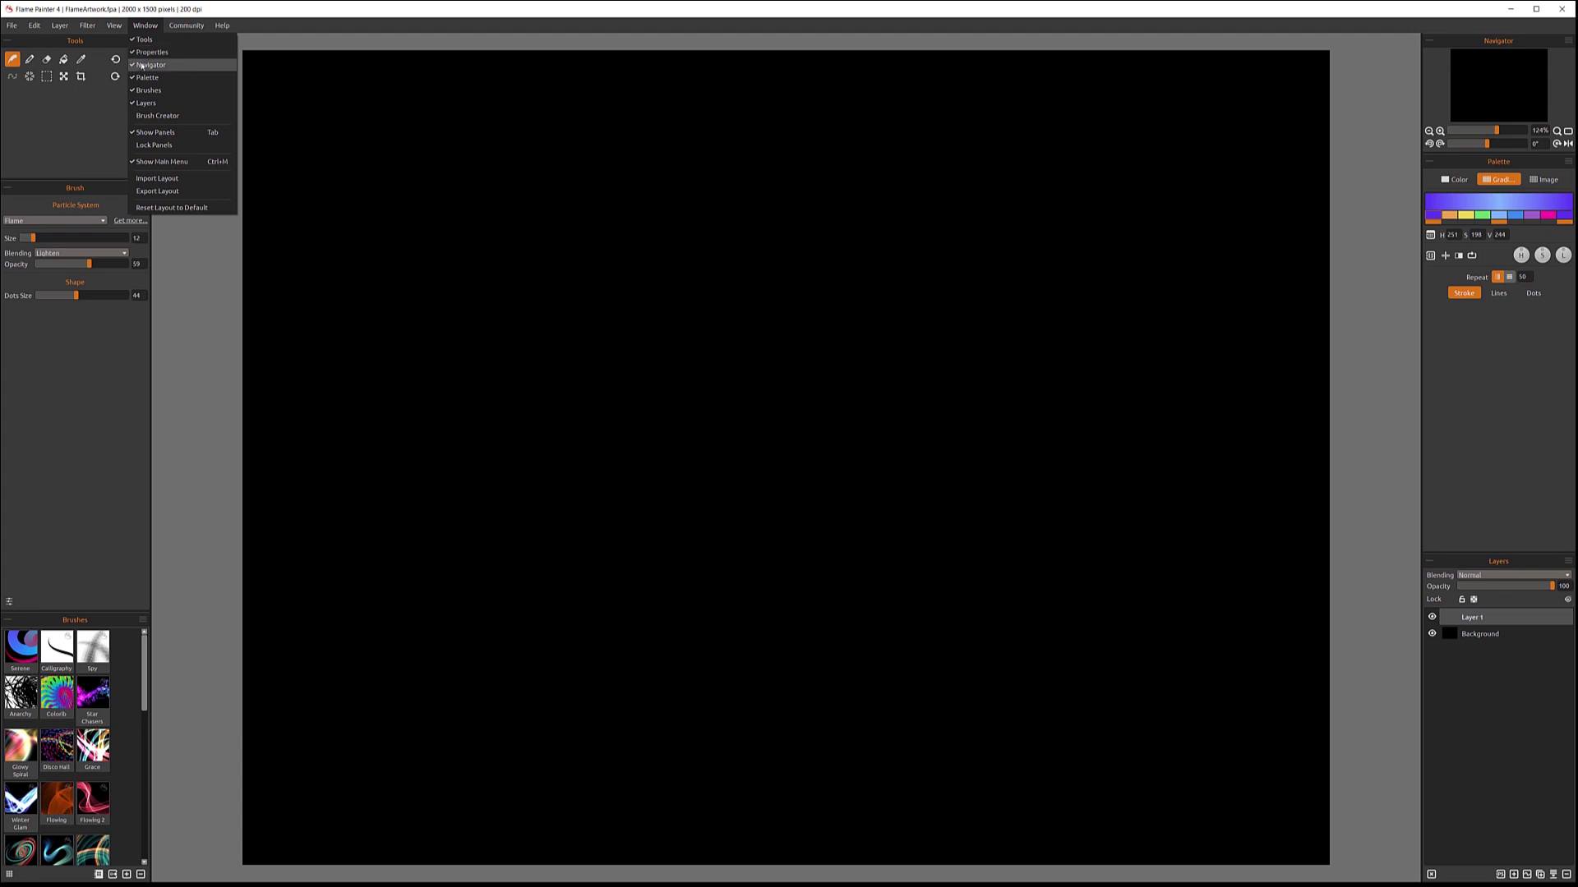
pyautogui.click(143, 104)
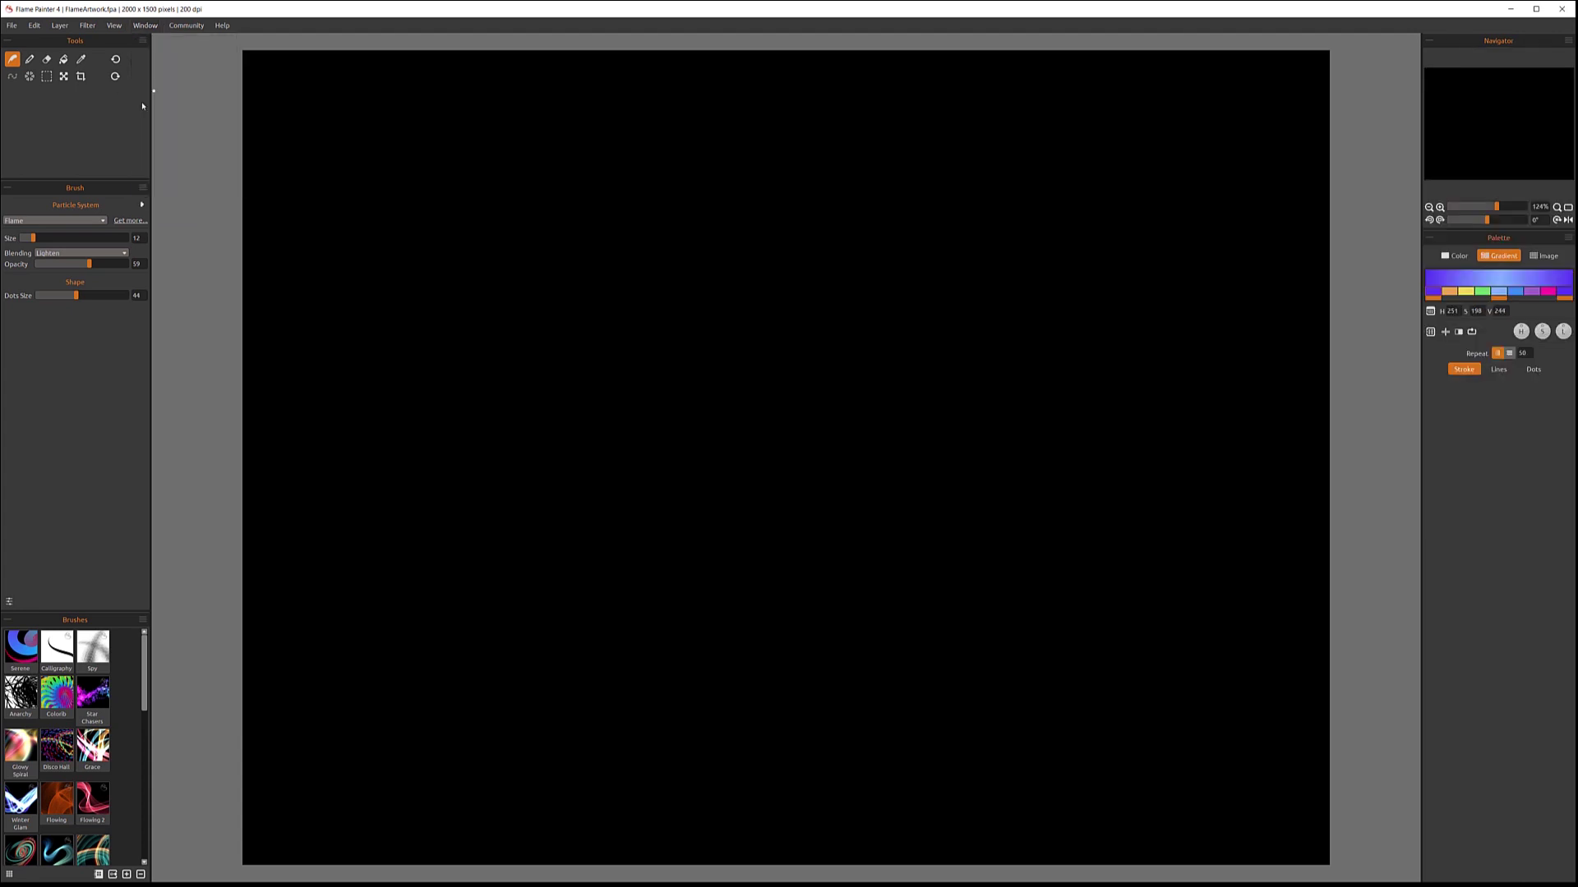
pyautogui.moveTo(1386, 651); pyautogui.dragTo(1076, 599)
pyautogui.click(144, 24)
pyautogui.click(144, 103)
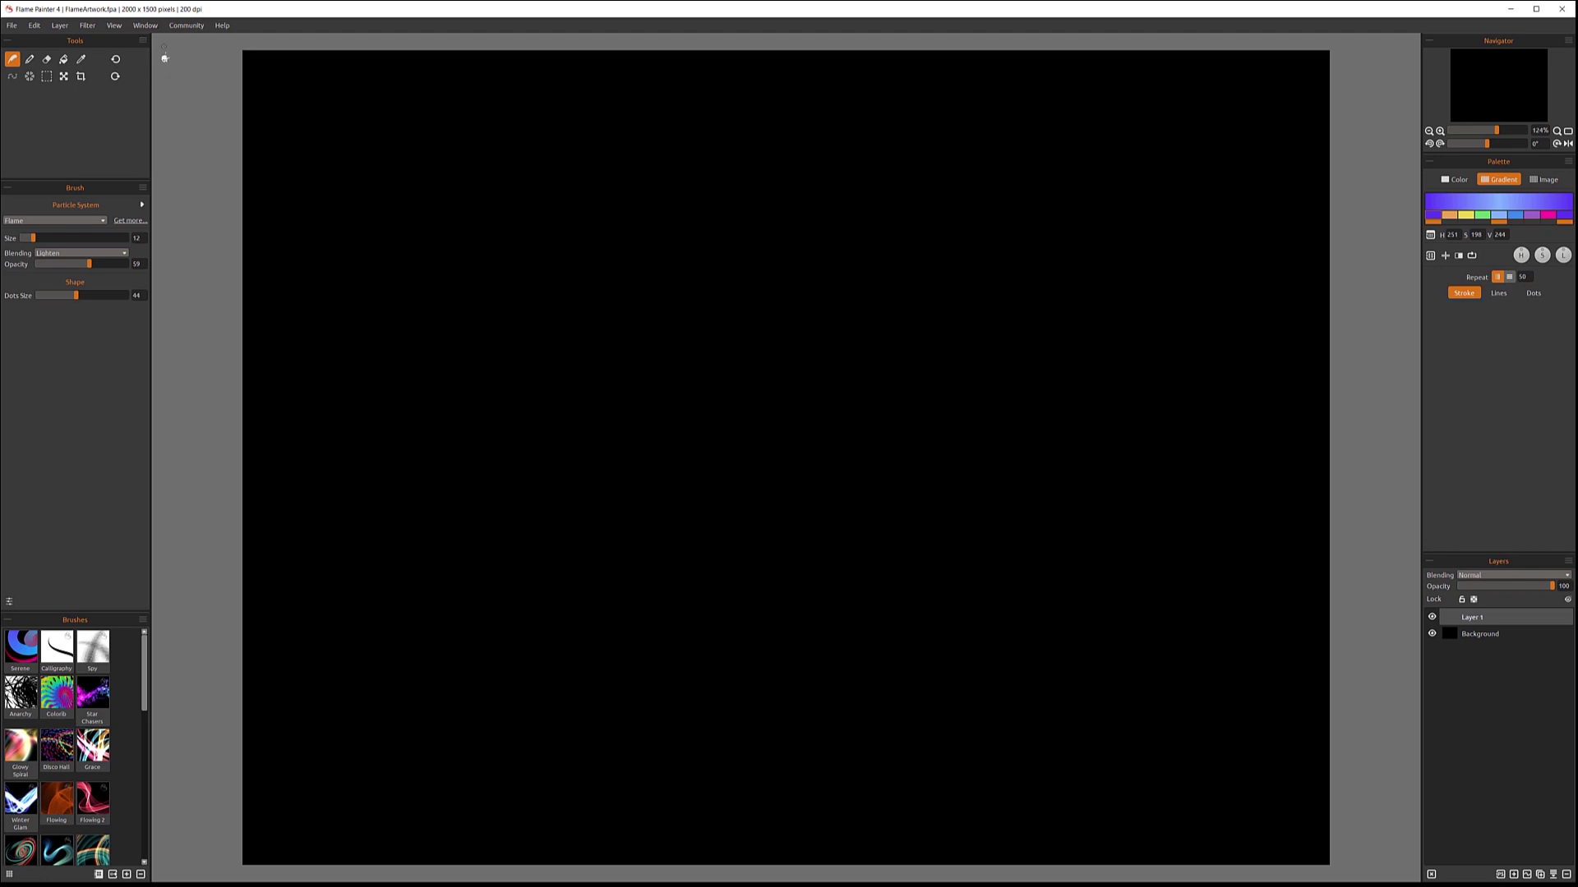
pyautogui.click(142, 27)
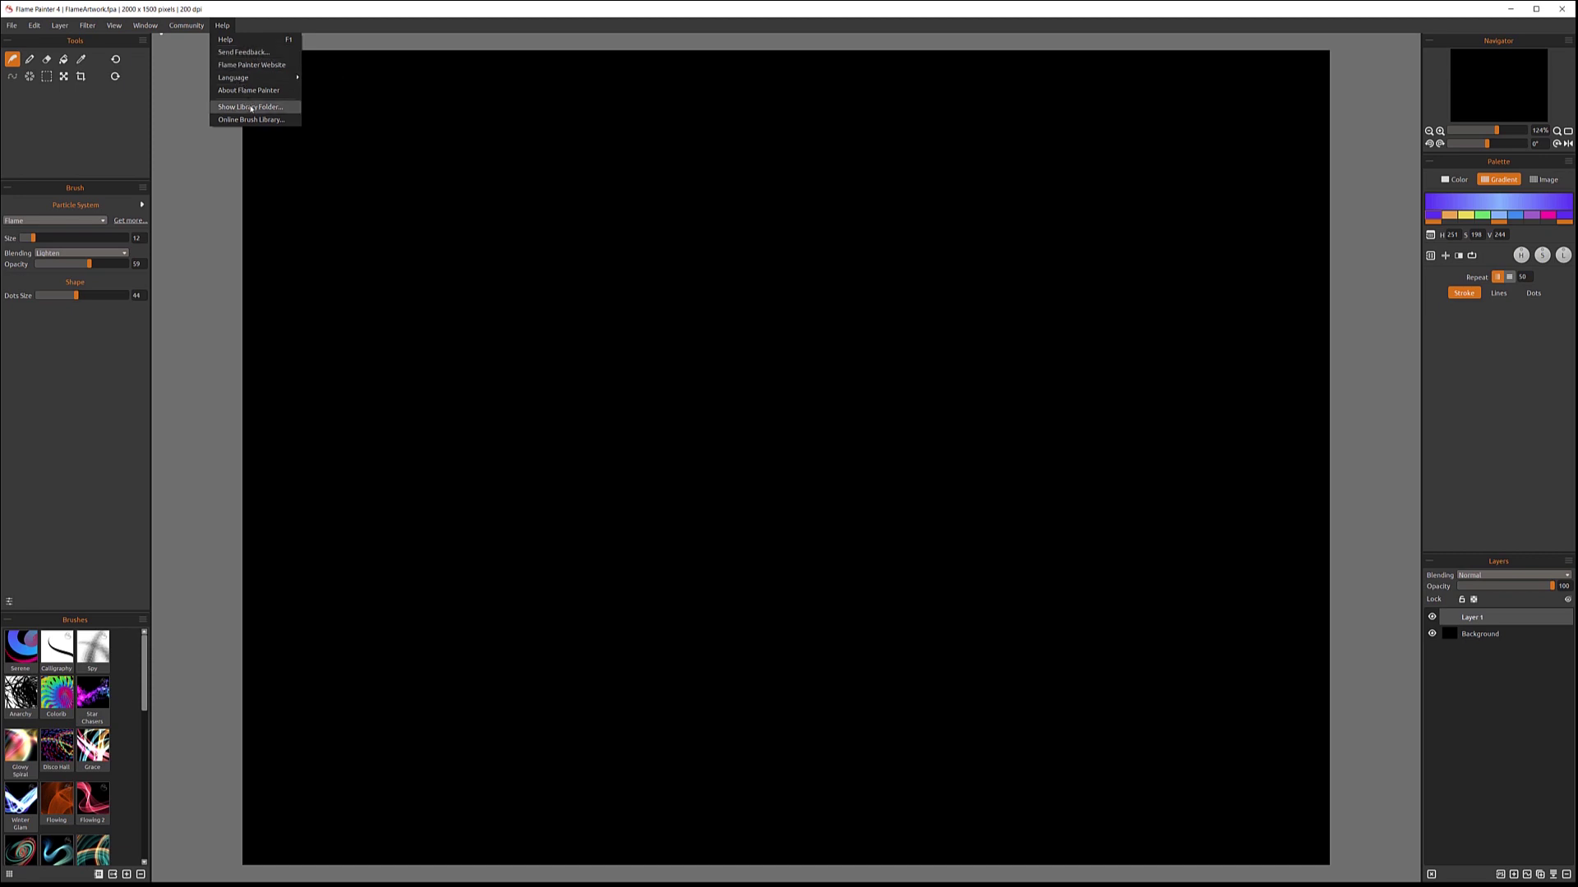
# Choose Help in the Help menu to launch the PDF user manual
pyautogui.click(226, 39)
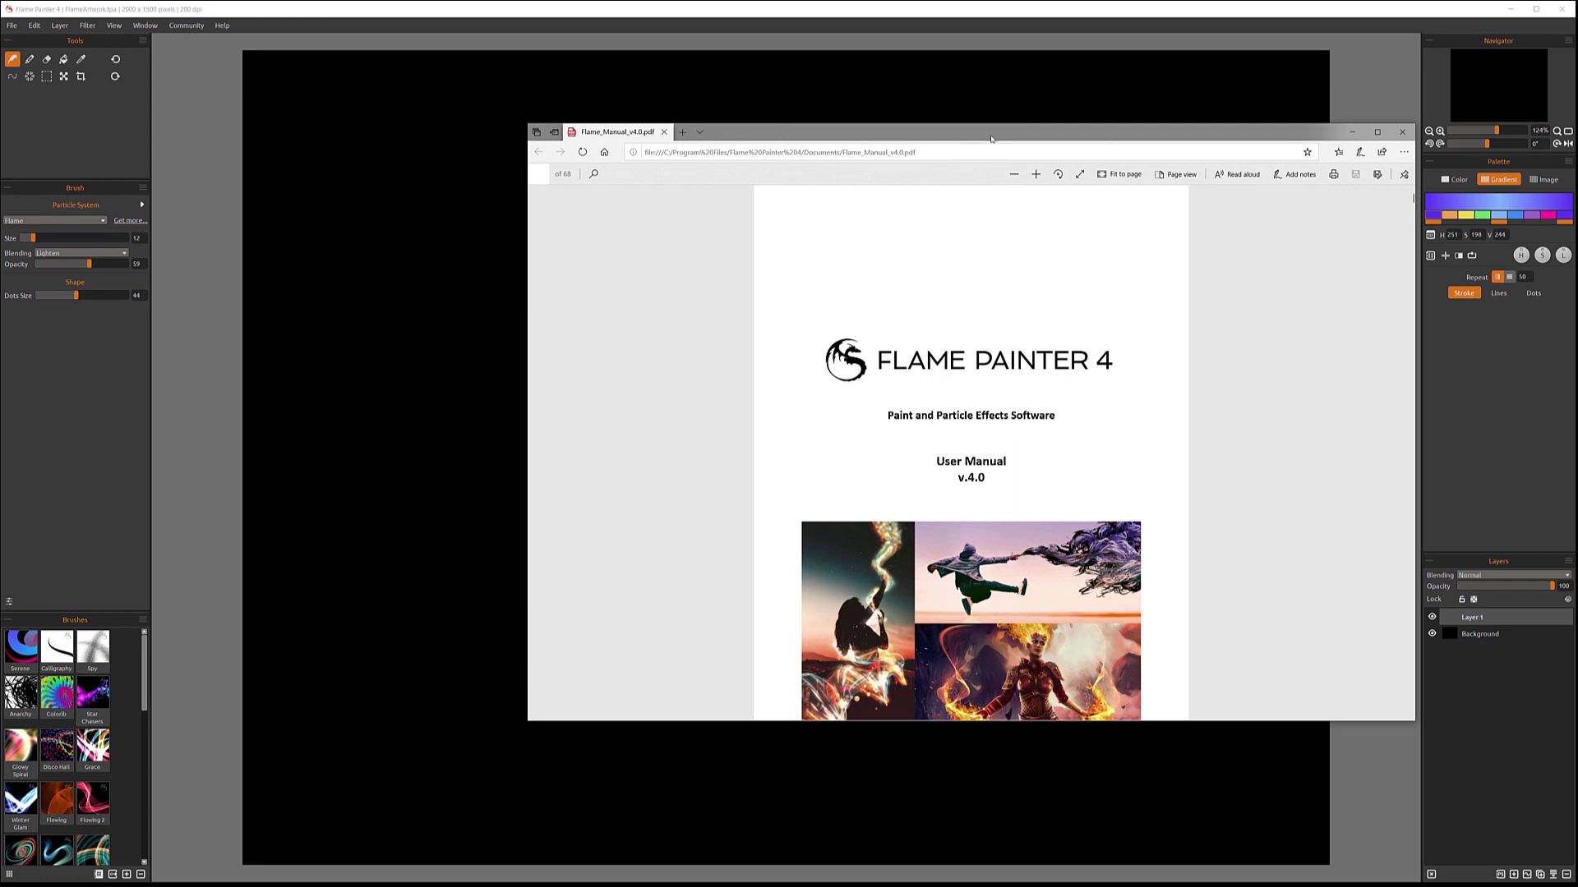
# Move the Edge manual window up and left, then nudge it slightly down and right
pyautogui.moveTo(991, 138); pyautogui.dragTo(759, 95)
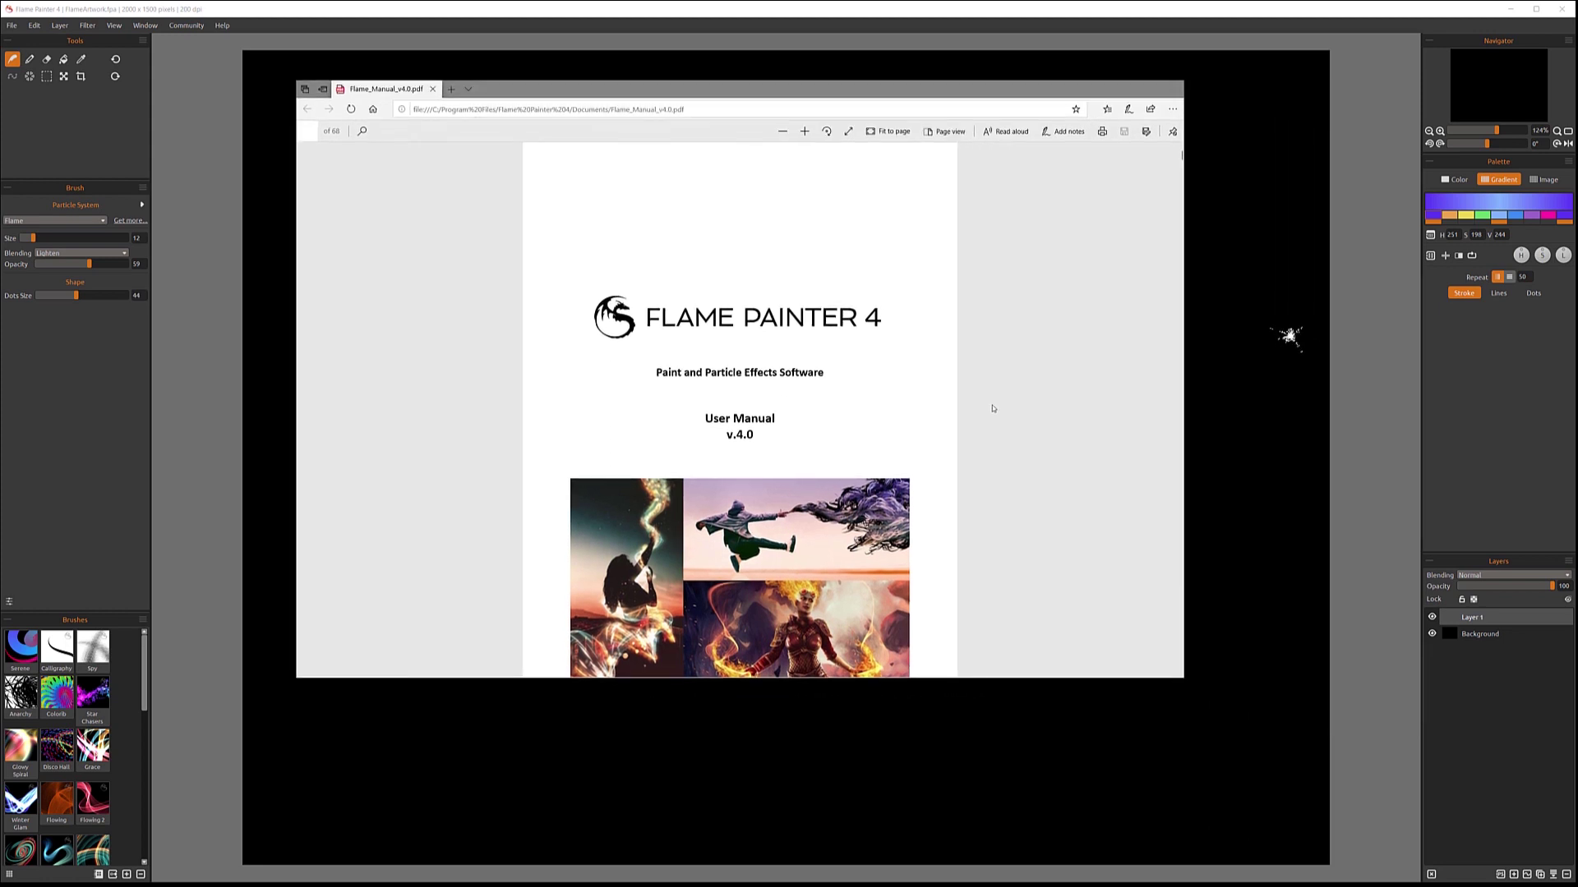
pyautogui.scroll(-5, 993, 406)
pyautogui.scroll(-3, 992, 406)
pyautogui.scroll(-4, 993, 406)
pyautogui.scroll(-2, 990, 405)
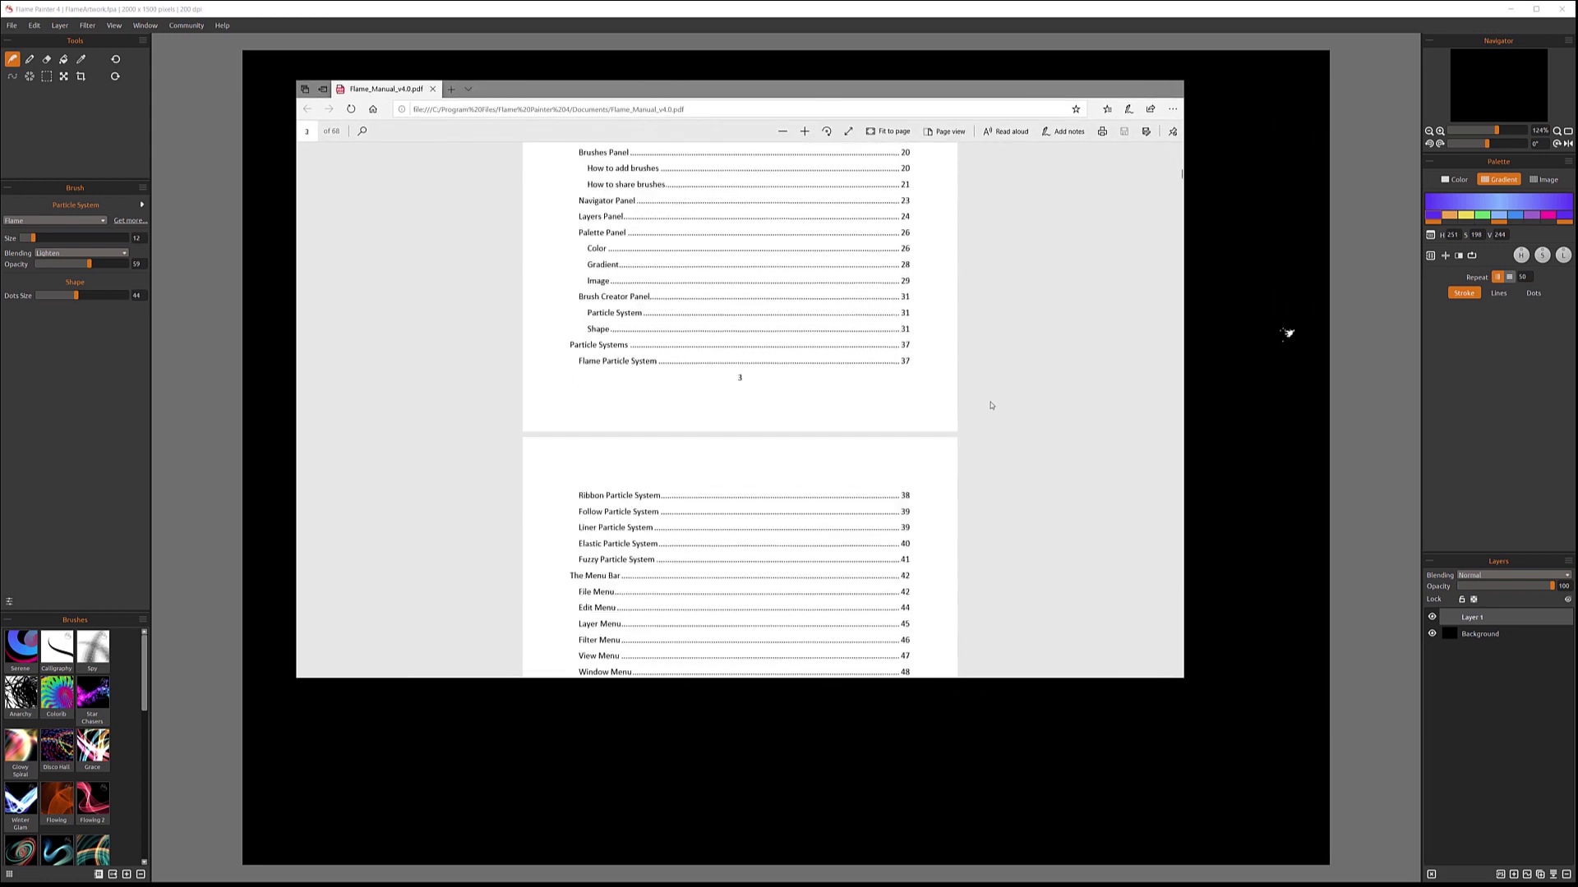
pyautogui.scroll(-3, 980, 401)
pyautogui.scroll(-3, 978, 401)
pyautogui.scroll(-2, 977, 400)
pyautogui.scroll(-4, 978, 400)
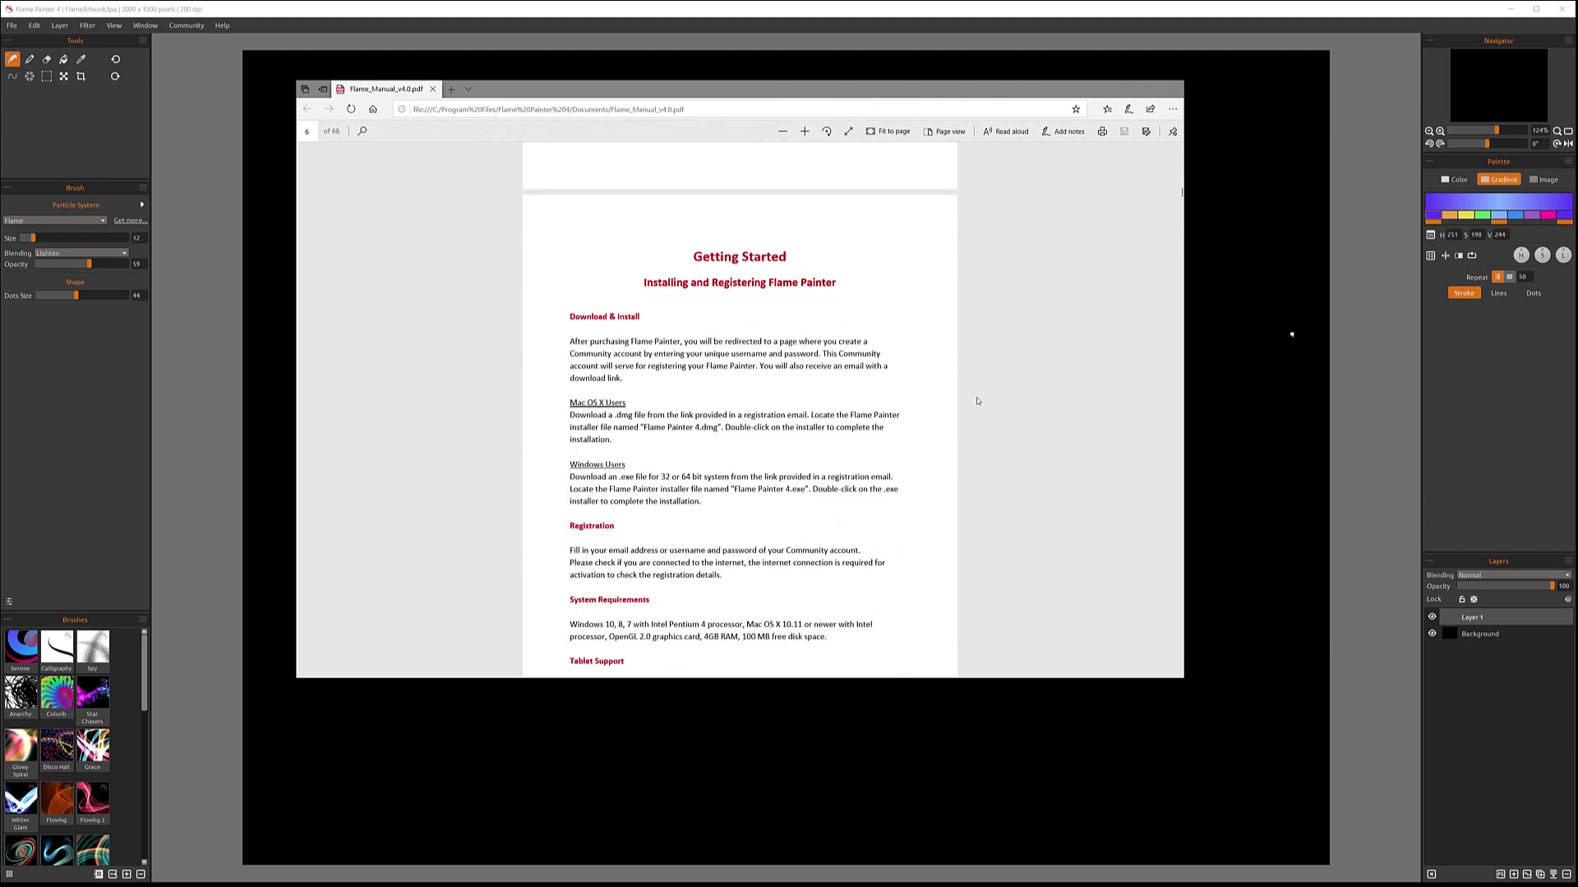
pyautogui.scroll(-3, 978, 401)
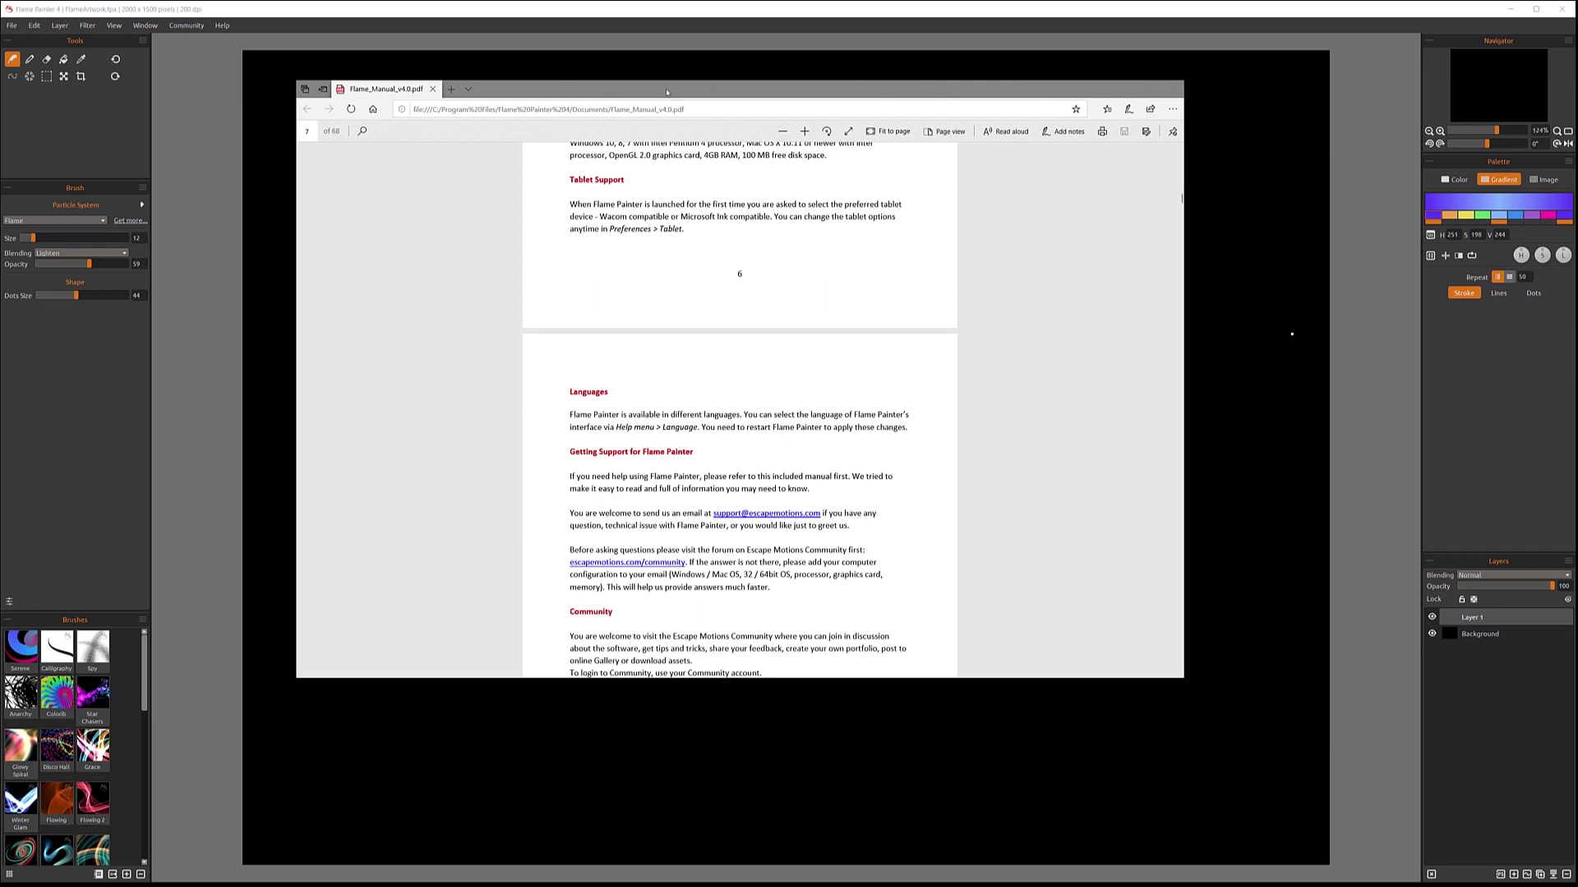
pyautogui.moveTo(667, 93); pyautogui.dragTo(677, 126)
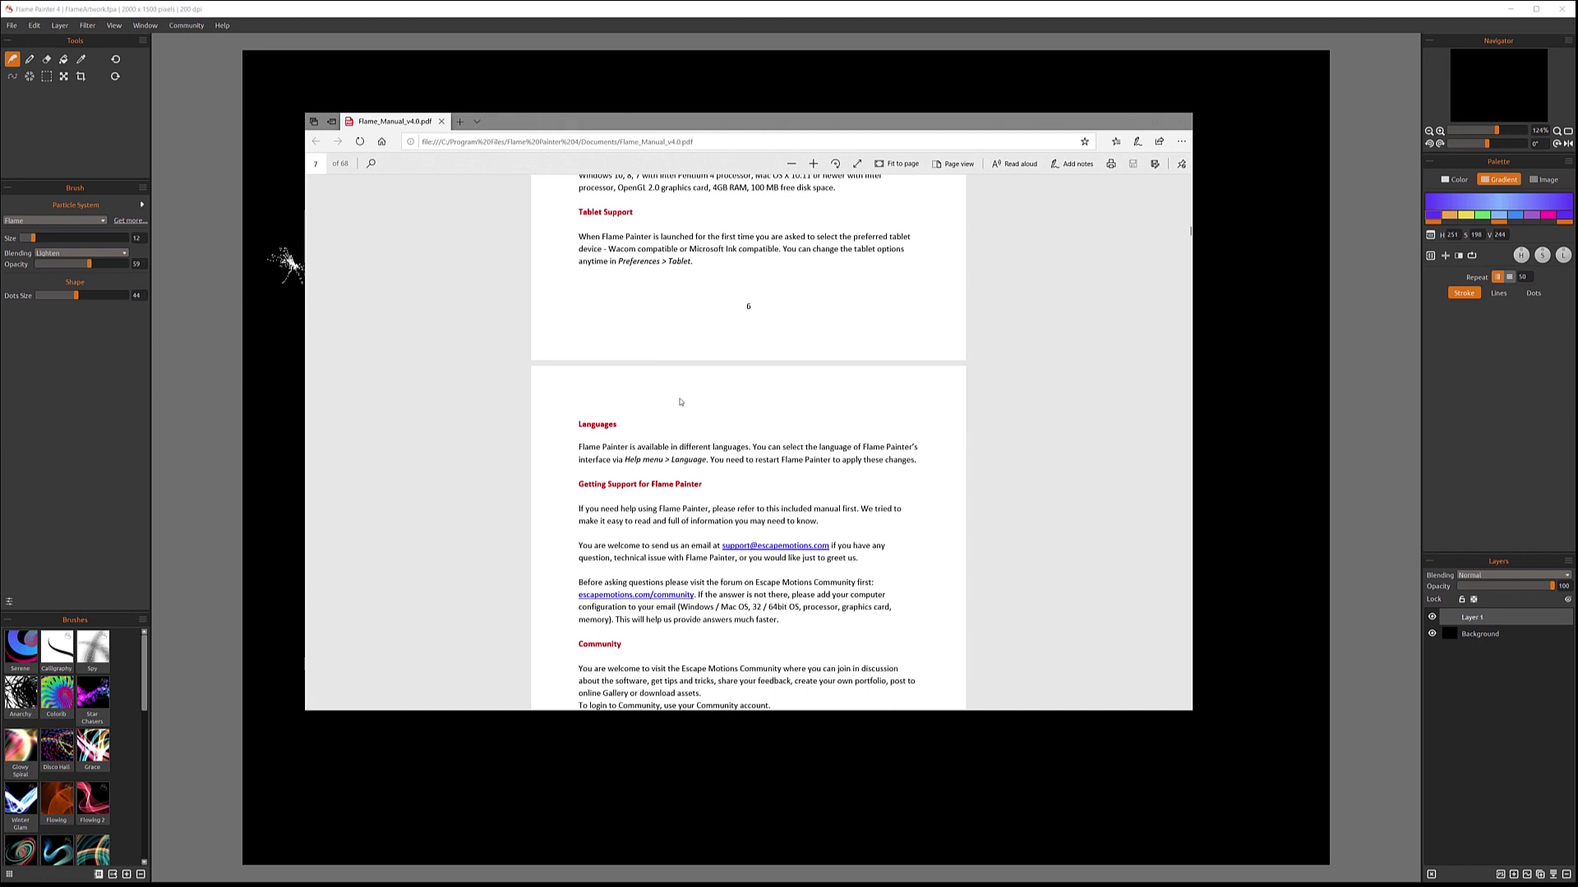
pyautogui.scroll(-4, 780, 444)
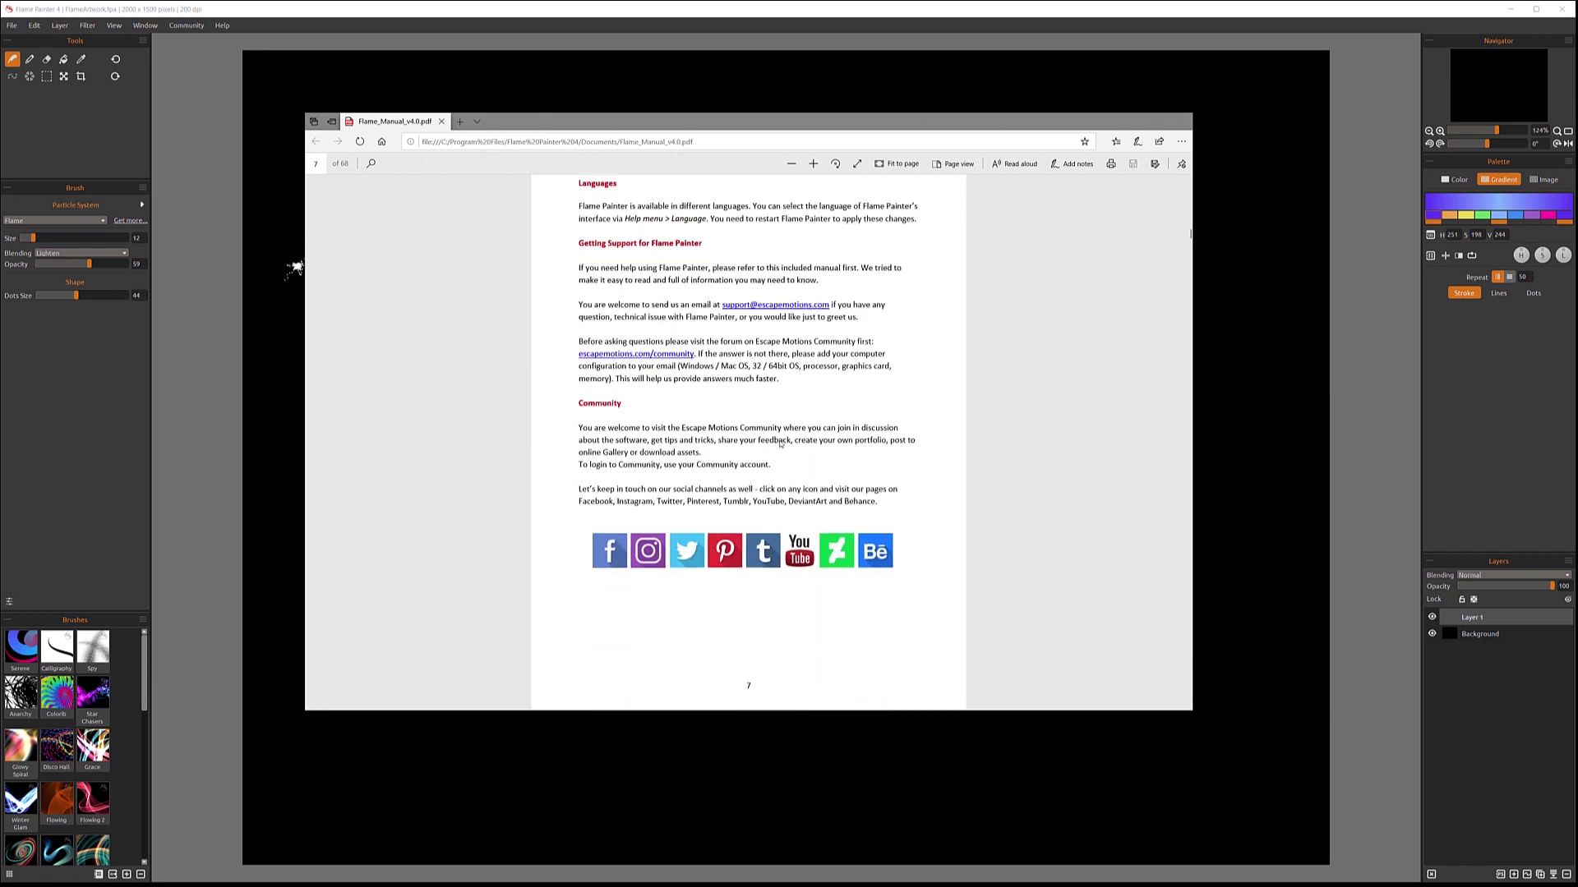
pyautogui.scroll(-5, 779, 443)
pyautogui.scroll(-5, 779, 442)
pyautogui.scroll(-3, 781, 431)
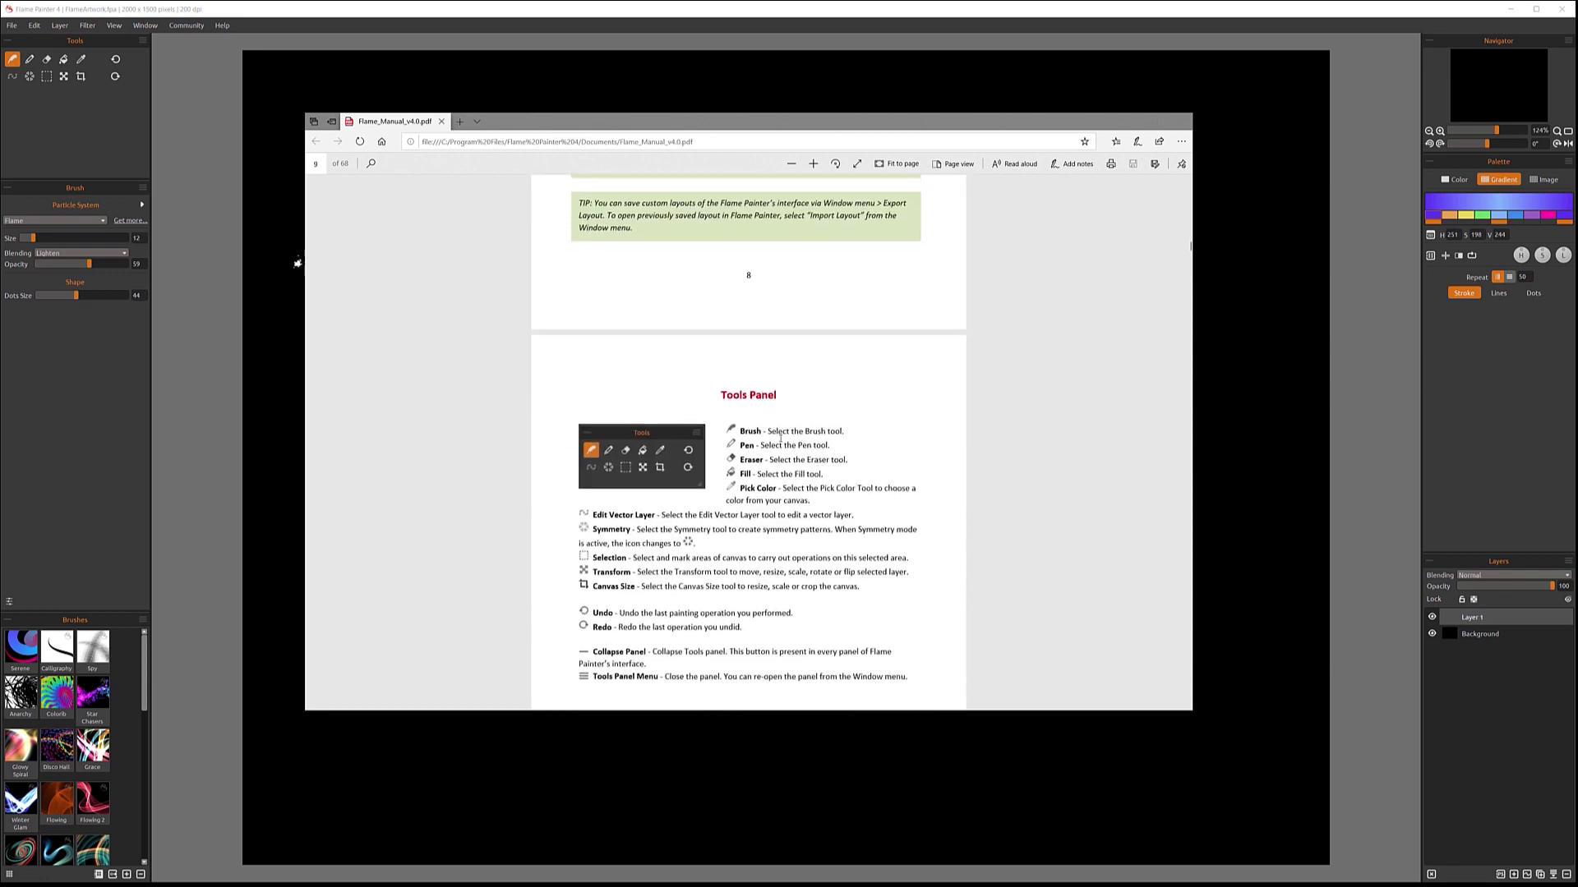
pyautogui.scroll(-2, 779, 441)
pyautogui.scroll(-2, 816, 400)
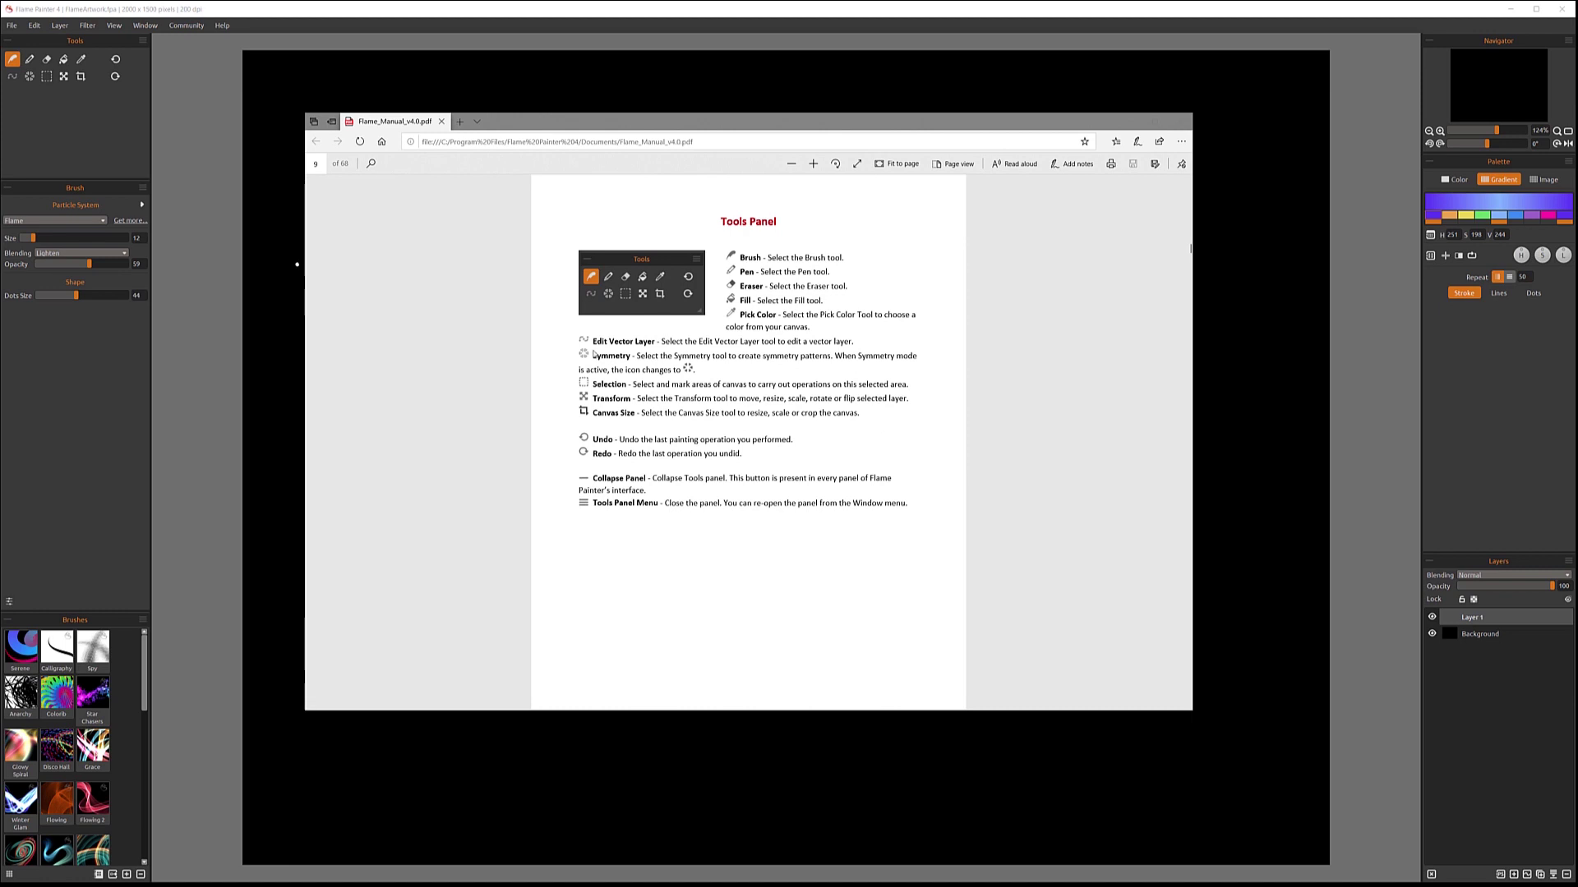